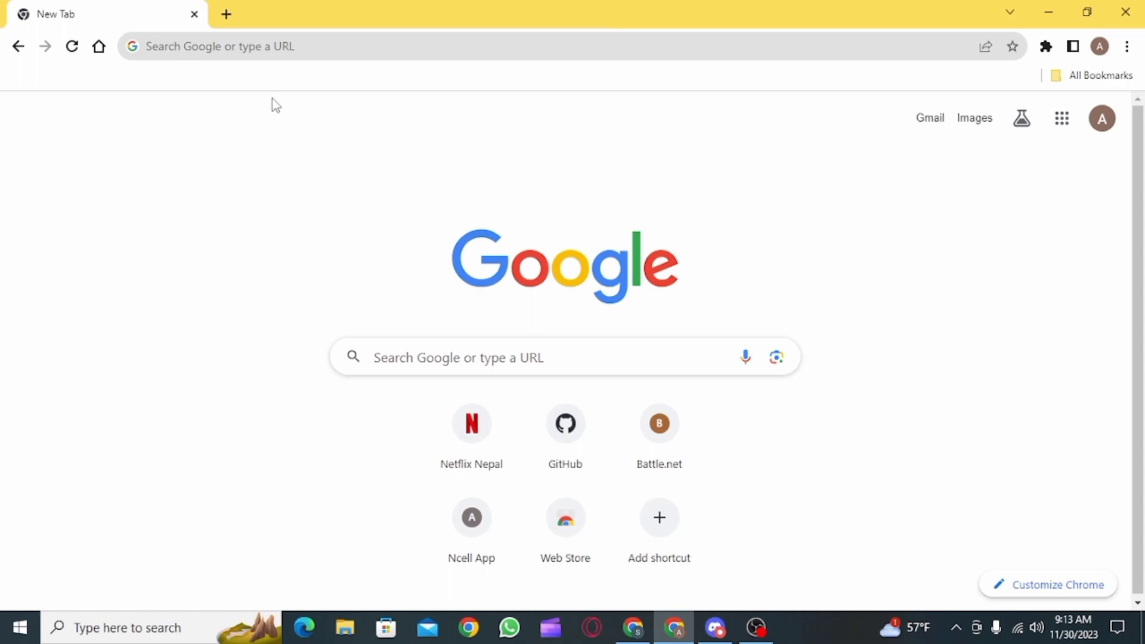
{"action": "left_click", "coordinate": [320, 46]}
{"action": "type", "text": "www.amazon.com"}
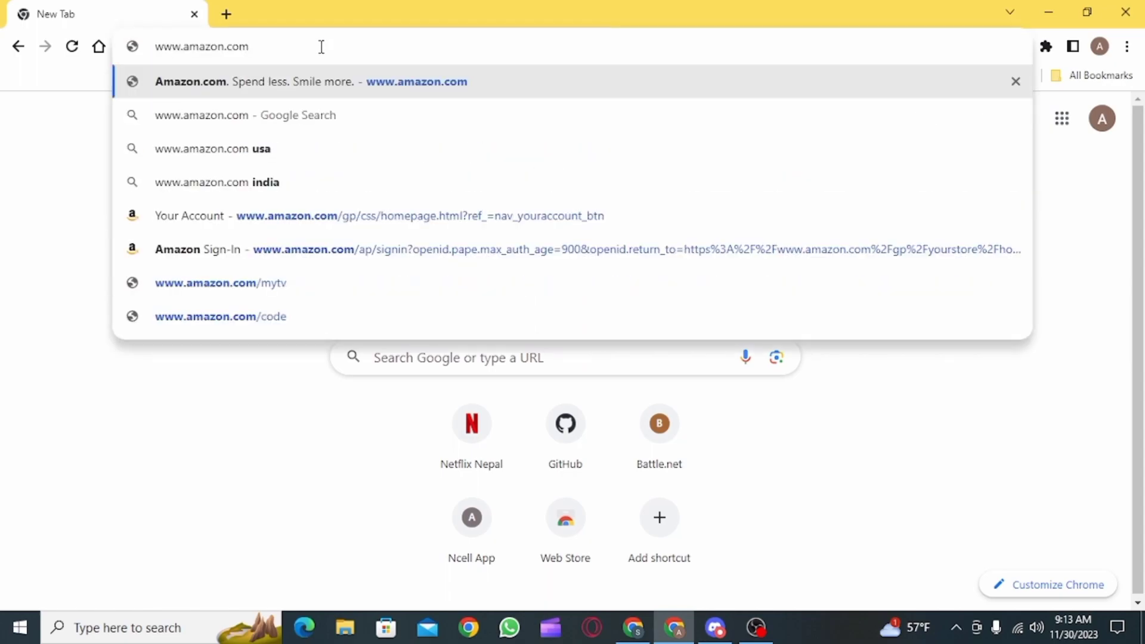
{"action": "key", "text": "Return"}
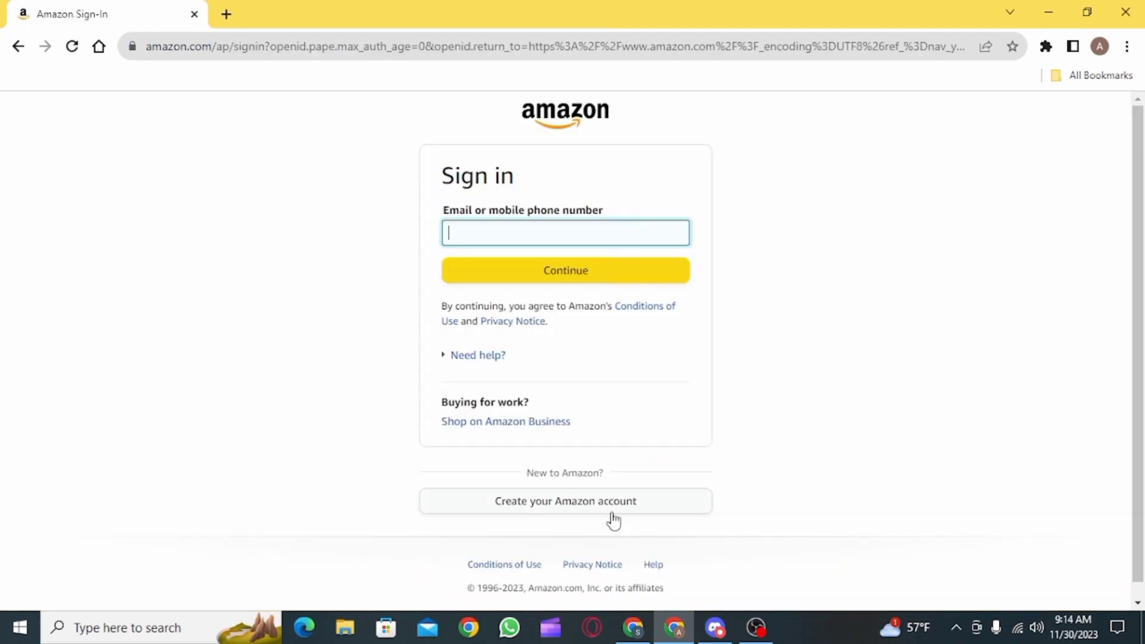
Enter your name, email, password and matching re-entered password in the Create account form
{"action": "left_click", "coordinate": [626, 504]}
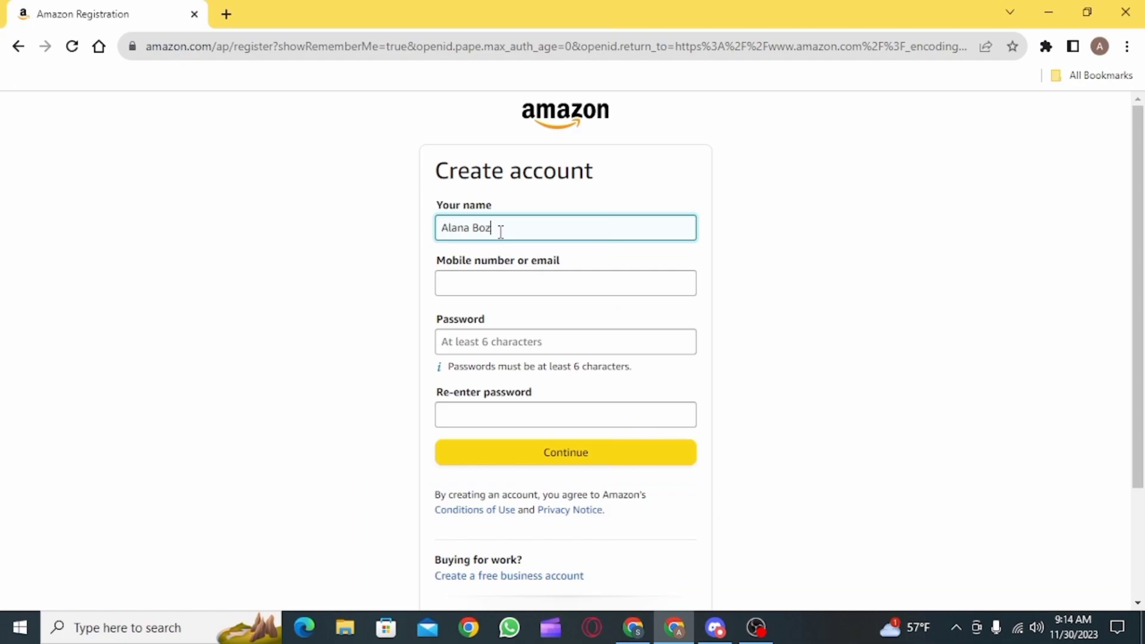
{"action": "key", "text": "Tab"}
{"action": "left_click", "coordinate": [591, 341]}
{"action": "type", "text": "••••••••••"}
{"action": "key", "text": "Tab"}
{"action": "type", "text": "••••••••••"}
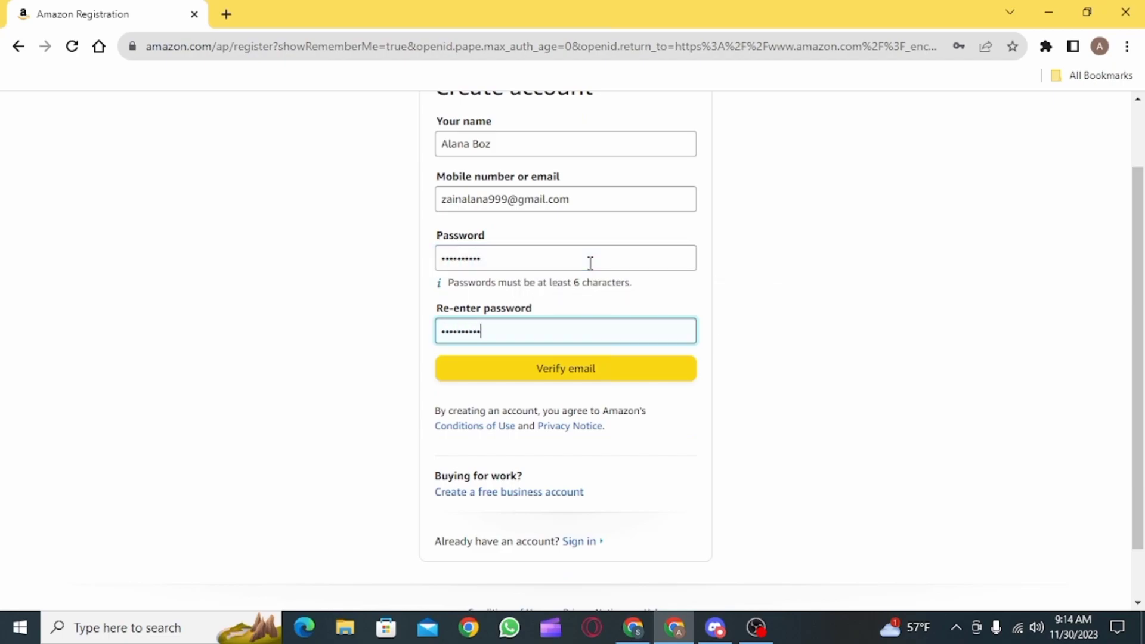
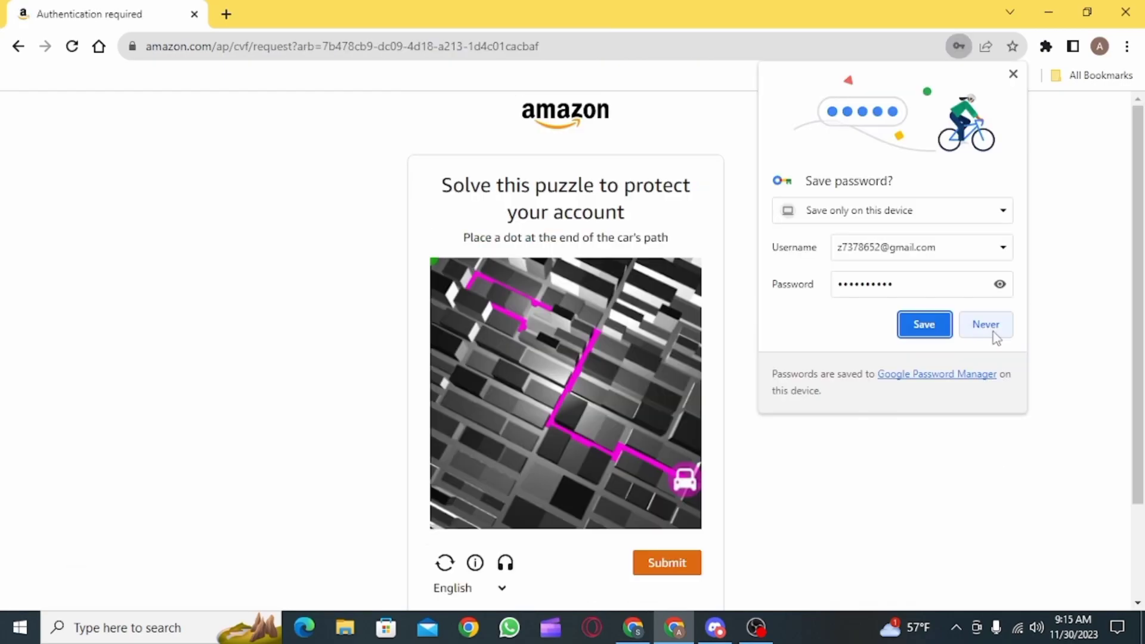
Decline saving the password and solve the car-path puzzle to pass the security check
{"action": "left_click", "coordinate": [987, 324]}
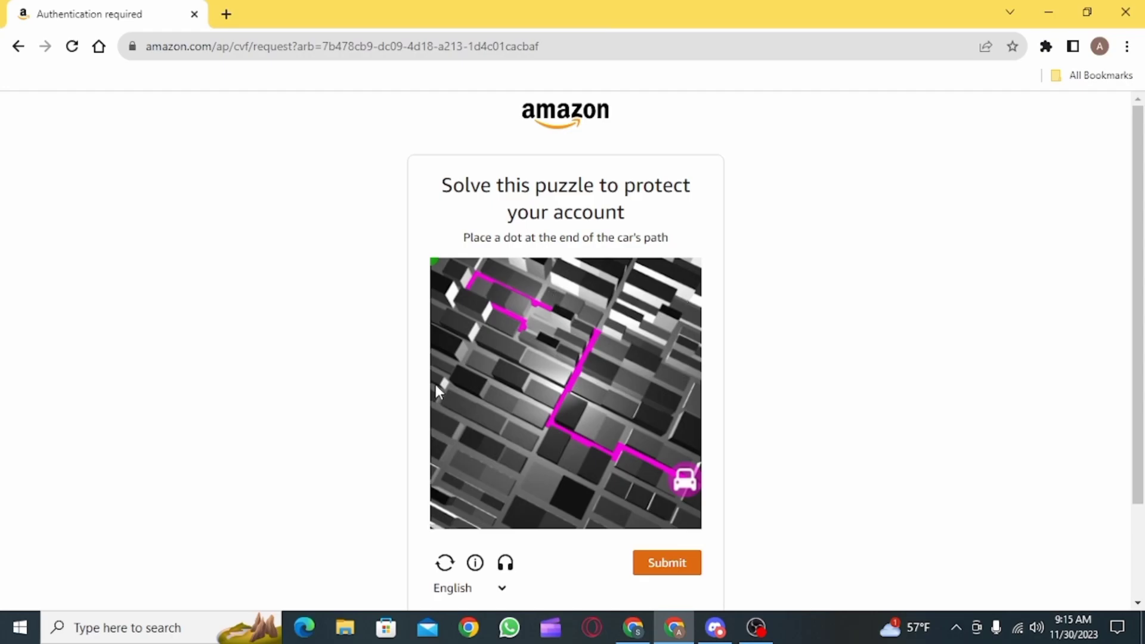
{"action": "scroll", "coordinate": [554, 406], "scroll_direction": "down", "scroll_amount": 1}
{"action": "left_click", "coordinate": [519, 242]}
{"action": "left_click", "coordinate": [667, 479]}
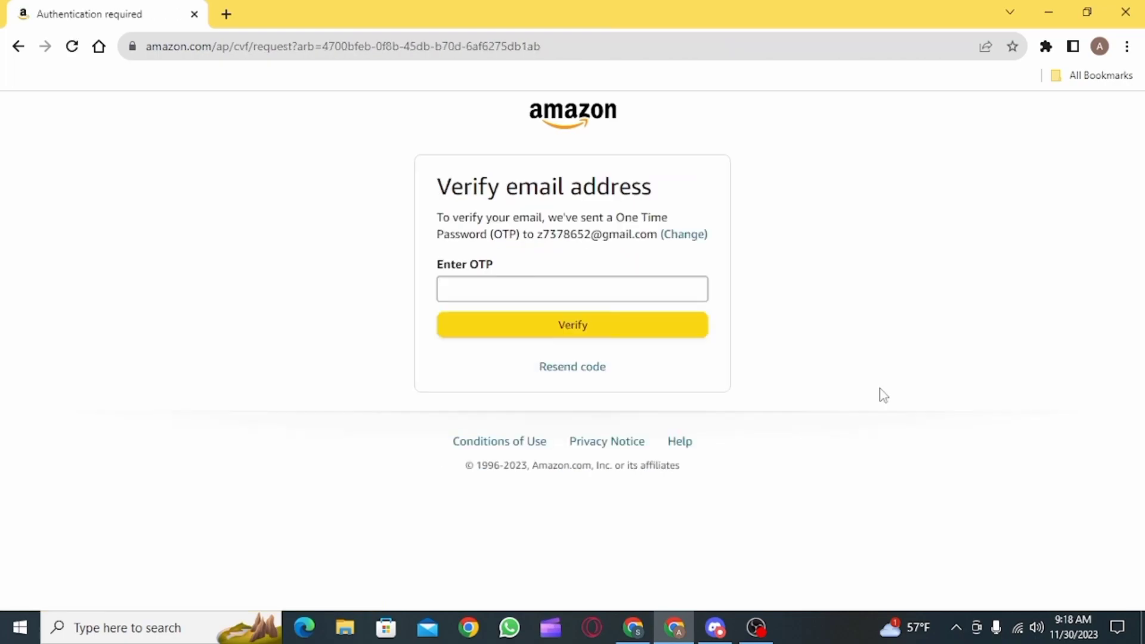
{"action": "left_click", "coordinate": [514, 289]}
{"action": "left_click", "coordinate": [573, 325]}
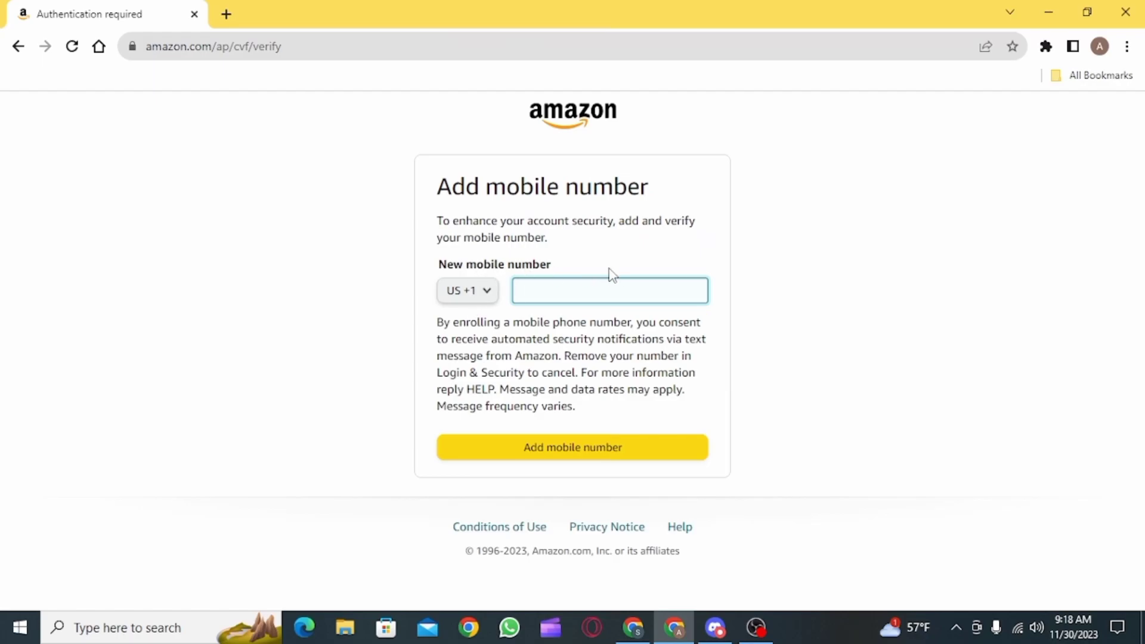
Change the country calling code from US +1 to Syria +963 and select the phone number field
{"action": "left_click", "coordinate": [472, 290]}
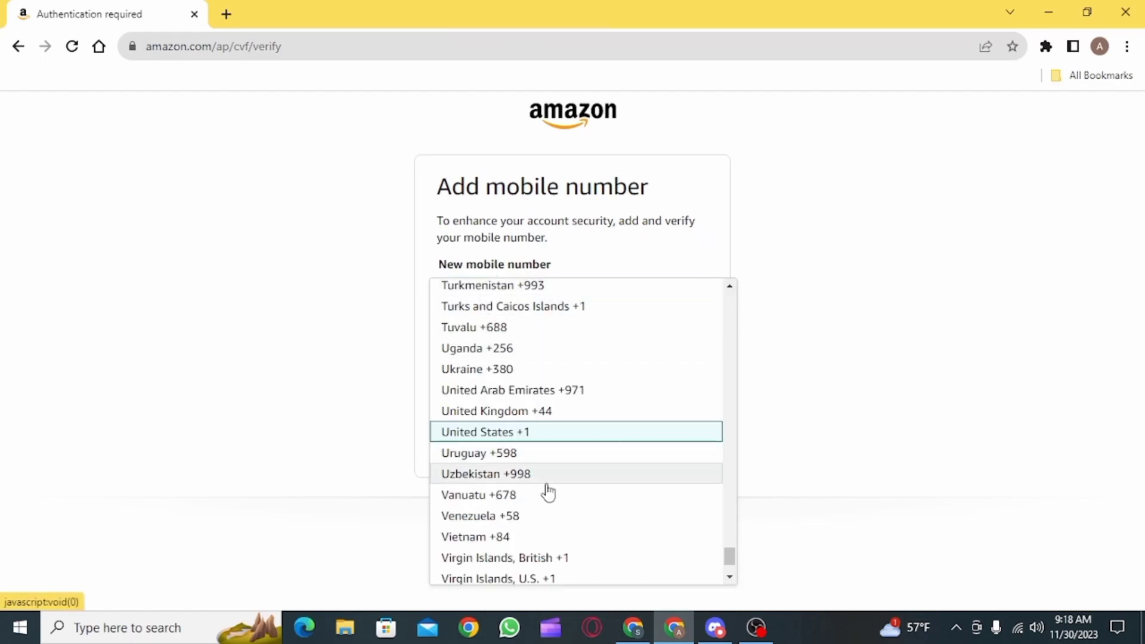
{"action": "scroll", "coordinate": [550, 499], "scroll_direction": "down", "scroll_amount": 2}
{"action": "scroll", "coordinate": [548, 500], "scroll_direction": "up", "scroll_amount": 4}
{"action": "scroll", "coordinate": [549, 499], "scroll_direction": "up", "scroll_amount": 3}
{"action": "scroll", "coordinate": [546, 447], "scroll_direction": "up", "scroll_amount": 2}
{"action": "scroll", "coordinate": [562, 411], "scroll_direction": "down", "scroll_amount": 1}
{"action": "scroll", "coordinate": [562, 410], "scroll_direction": "down", "scroll_amount": 1}
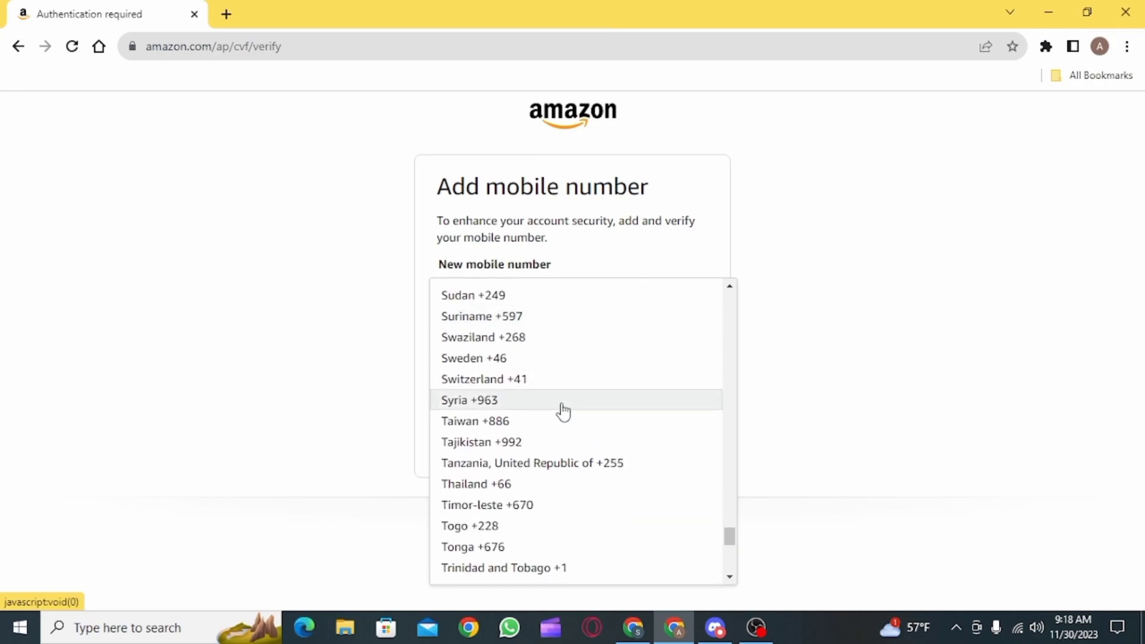
{"action": "left_click", "coordinate": [534, 403]}
{"action": "left_click", "coordinate": [560, 288]}
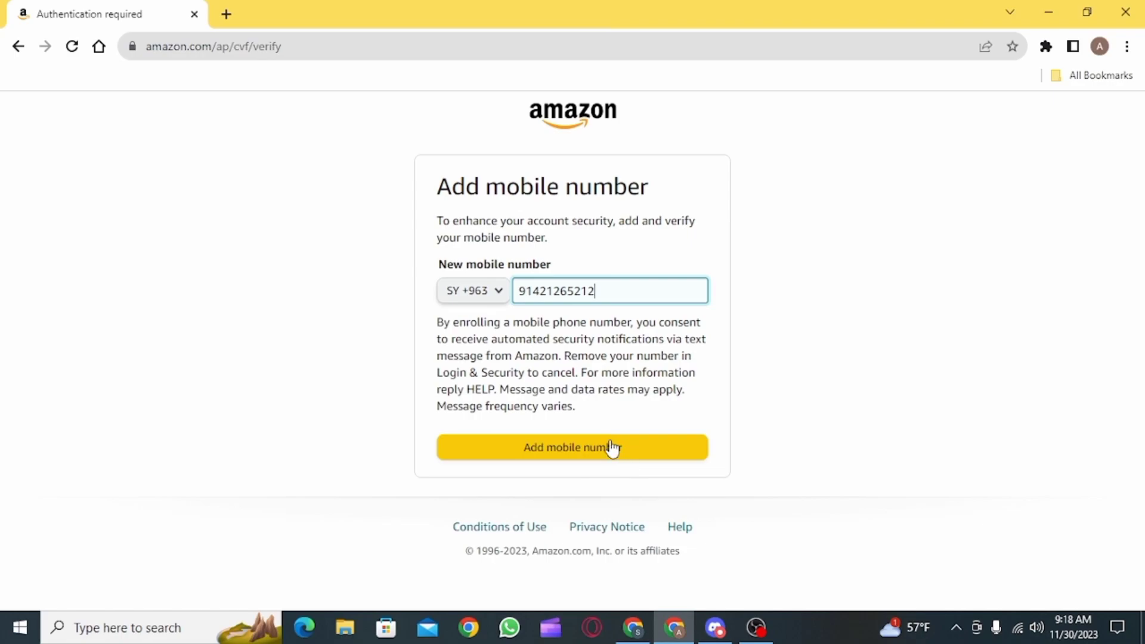